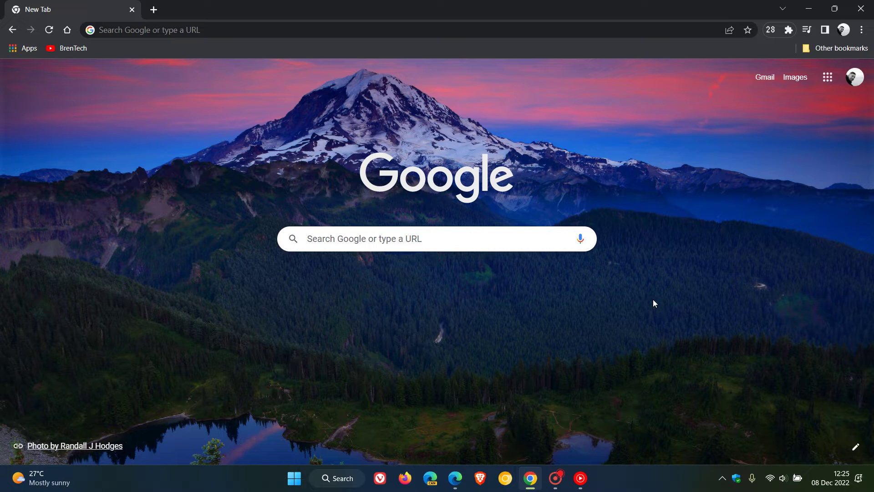
Bring the Edge new tab page, with its lighthouse photo and news feed, to the front
click(454, 478)
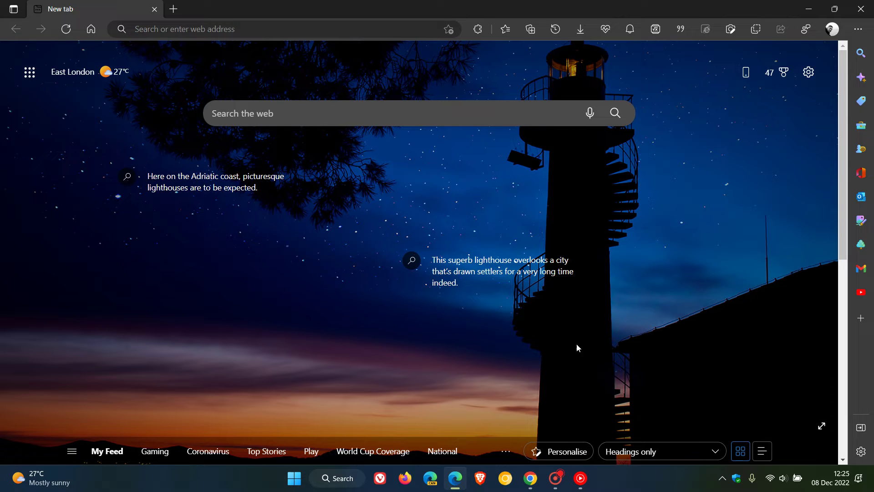
click(531, 478)
click(837, 478)
click(852, 243)
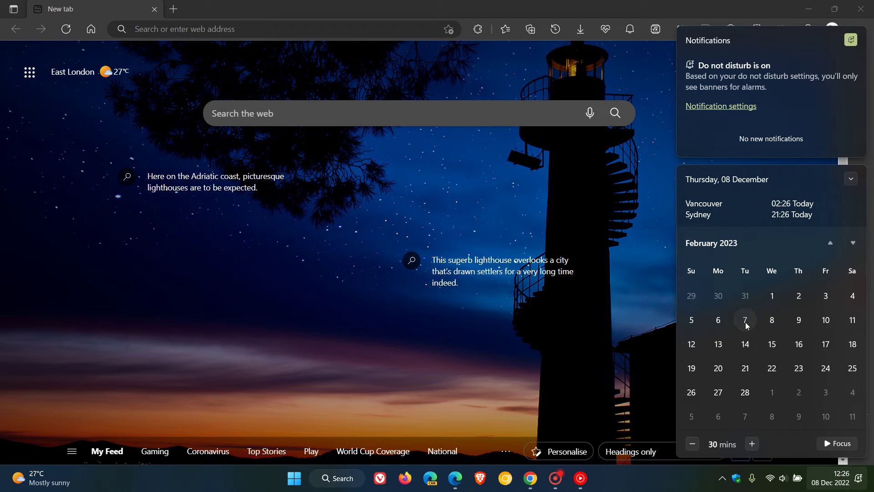
click(746, 323)
click(802, 319)
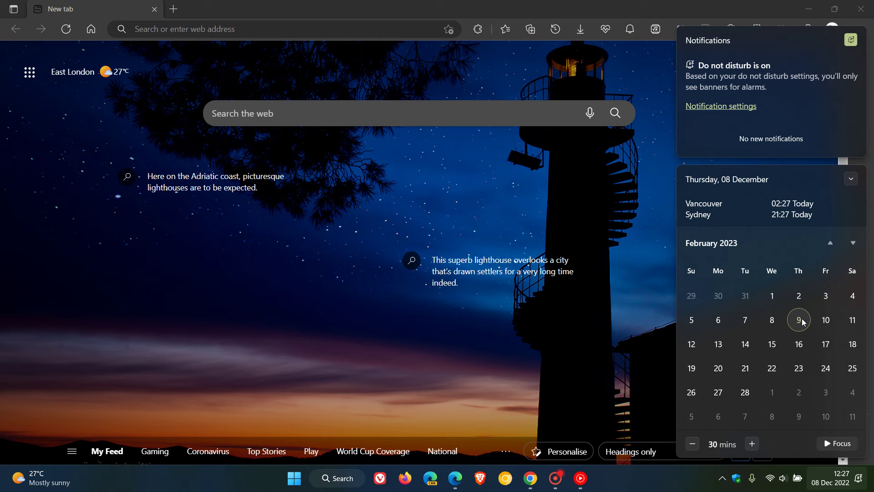
click(594, 206)
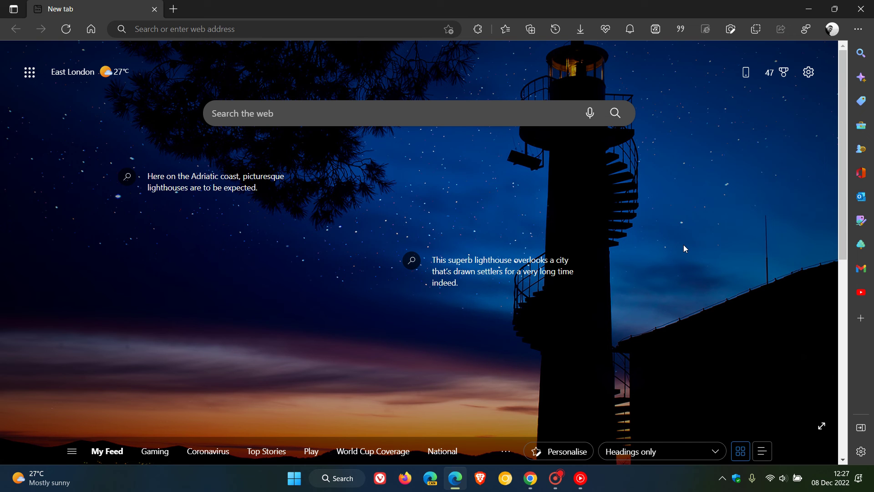
click(530, 478)
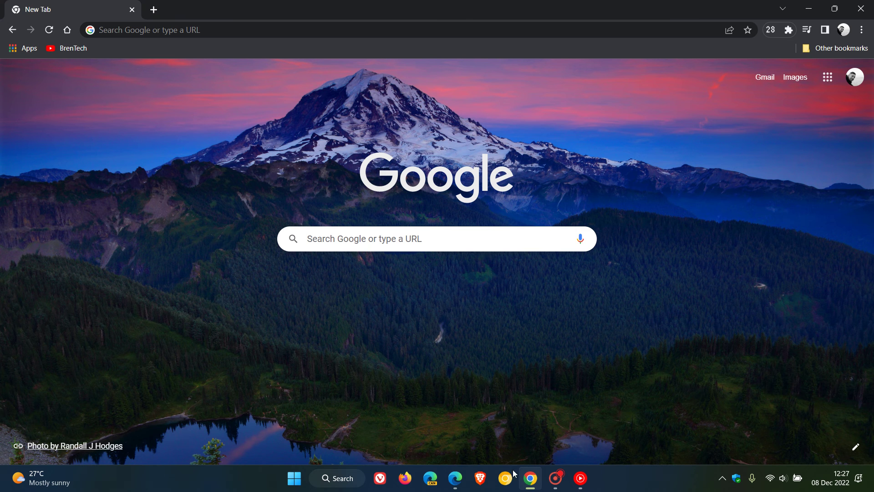
click(455, 478)
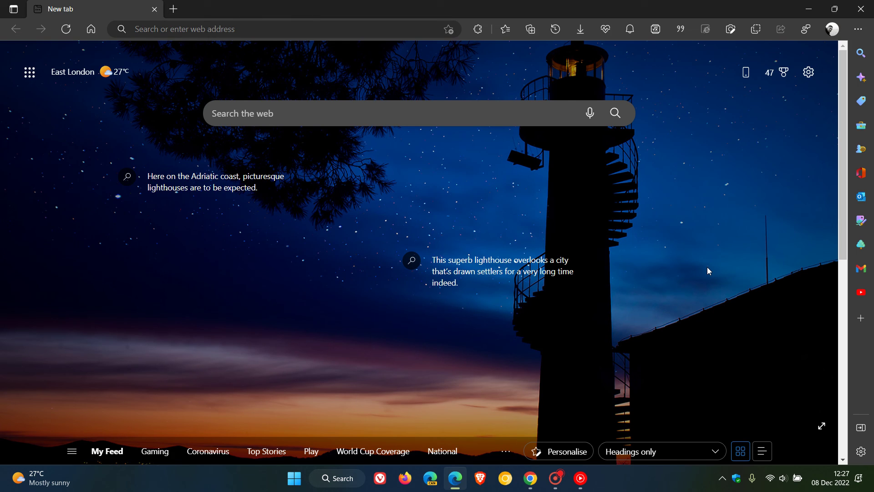